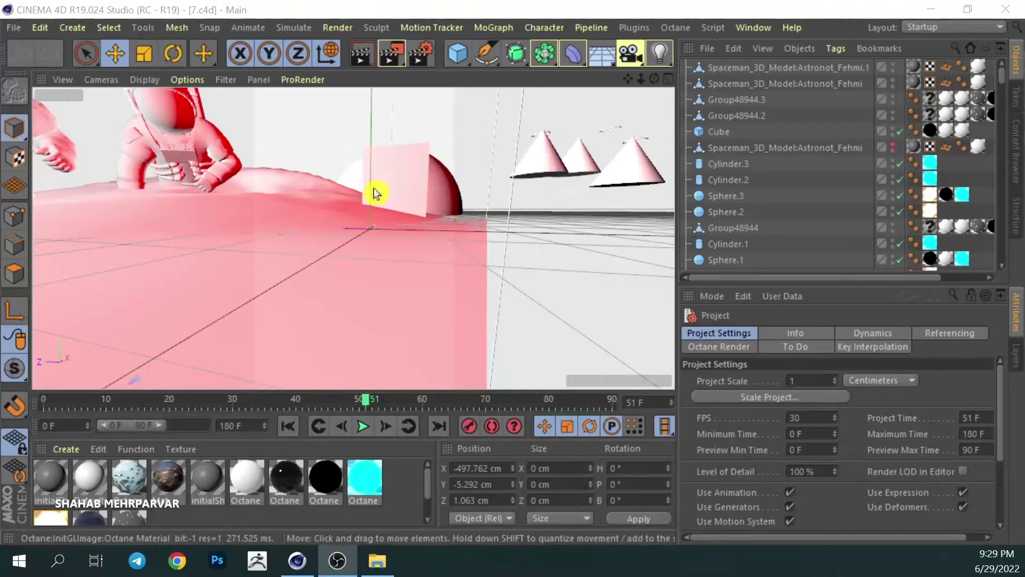
- Select the Landscape object, reframe the viewport, and open the Octane Live Viewer
left_click(308, 215)
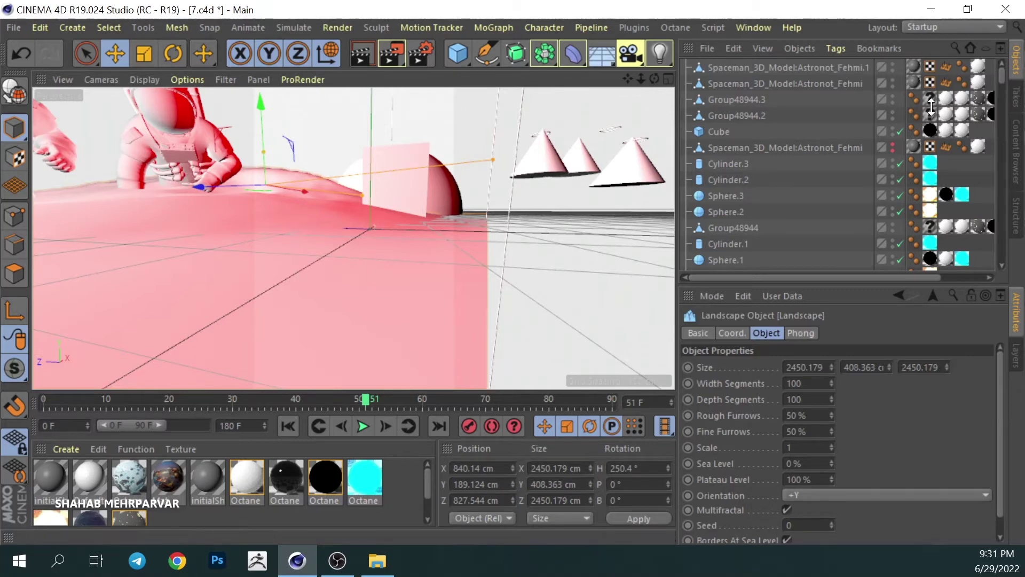
mouse_move(657, 84)
left_mouse_down()
mouse_move(588, 90)
mouse_move(614, 94)
mouse_move(598, 92)
mouse_move(635, 46)
left_mouse_up()
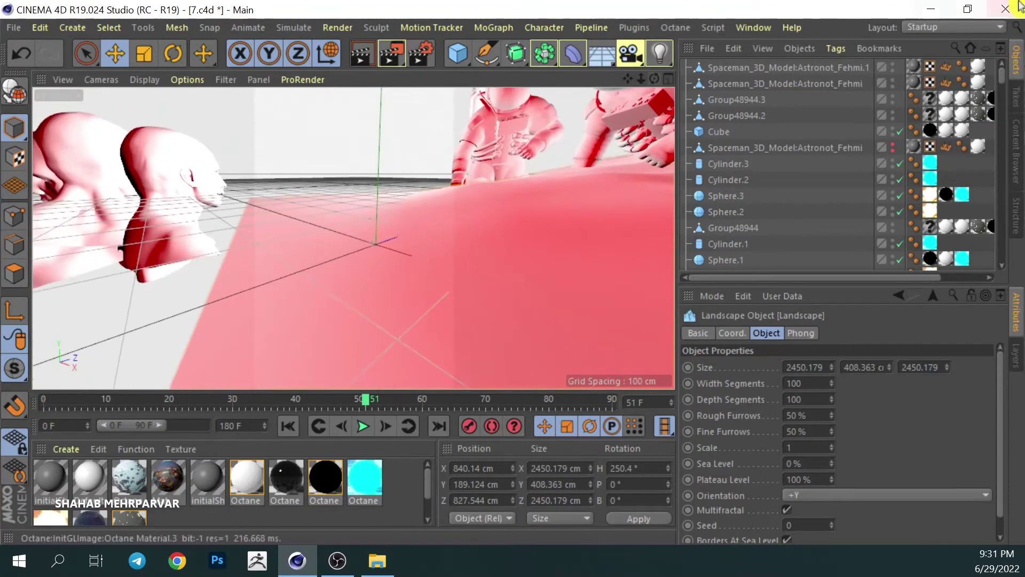
left_click(676, 28)
left_click(690, 56)
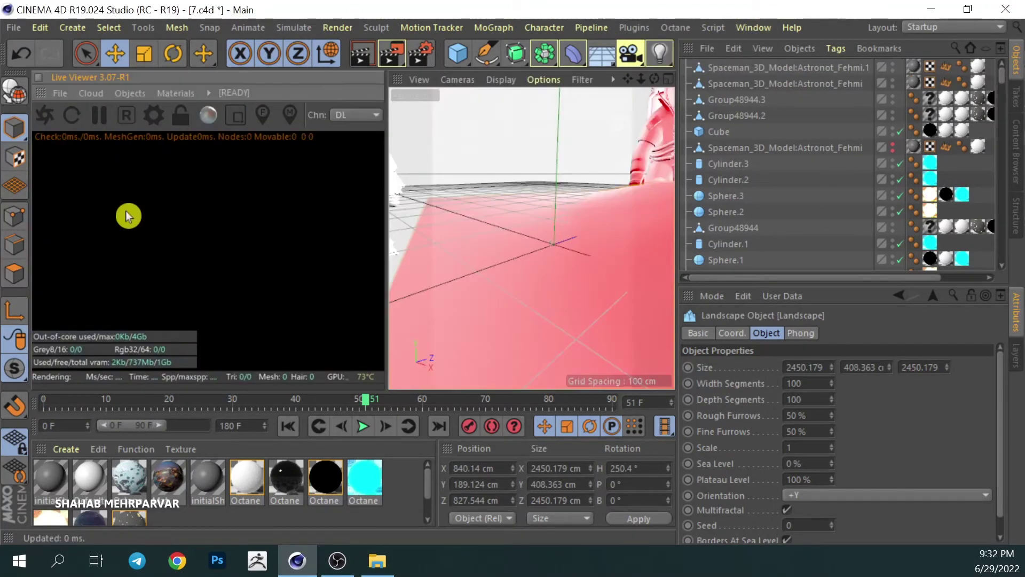
- Start the Octane live render, then restart it after the first render fails
left_click(52, 122)
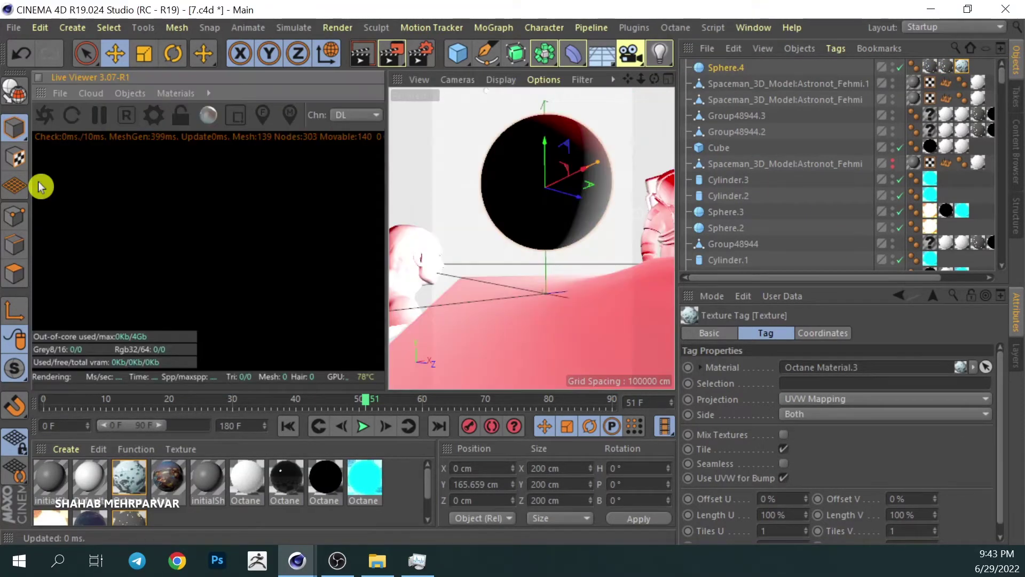
left_click(46, 124)
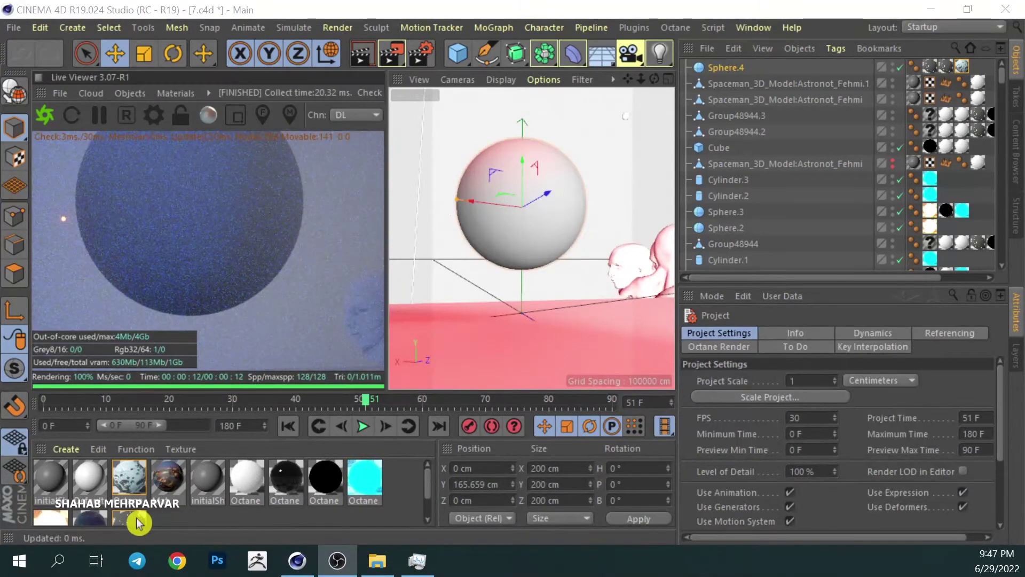
- Apply the city-lights Octane material to Sphere.4 so the render shows it
left_click_drag(138, 523, 504, 229)
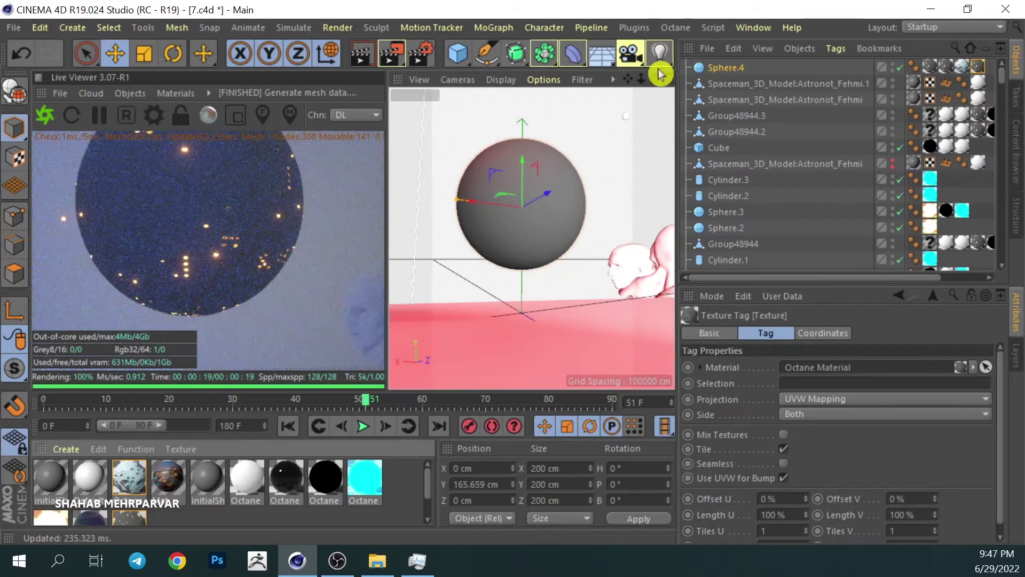
- Tilt the viewport slightly twice to frame the city-lights sphere in the render
left_click_drag(654, 79, 655, 86)
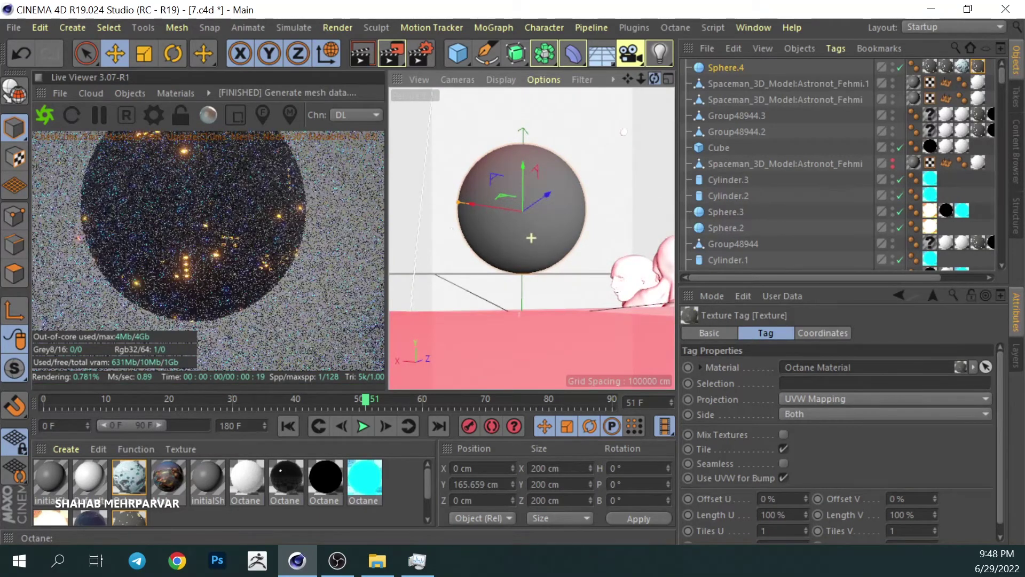
left_click_drag(654, 79, 655, 84)
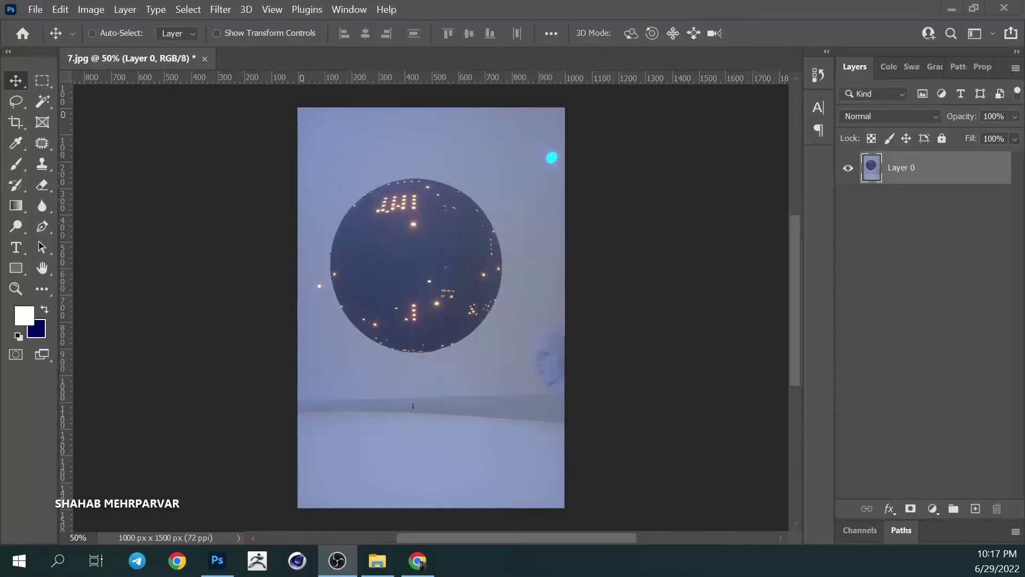
- In Photoshop, duplicate Layer 0 into Layer 0 copy and reselect Layer 0
left_click(552, 158)
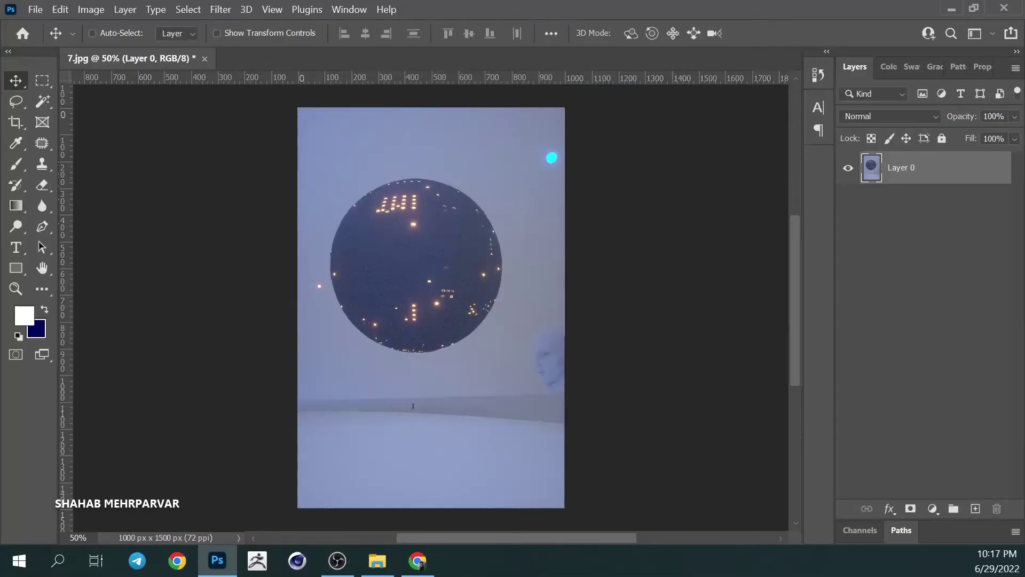
left_click_drag(910, 170, 904, 193, "alt")
left_click(904, 181)
key("ctrl")
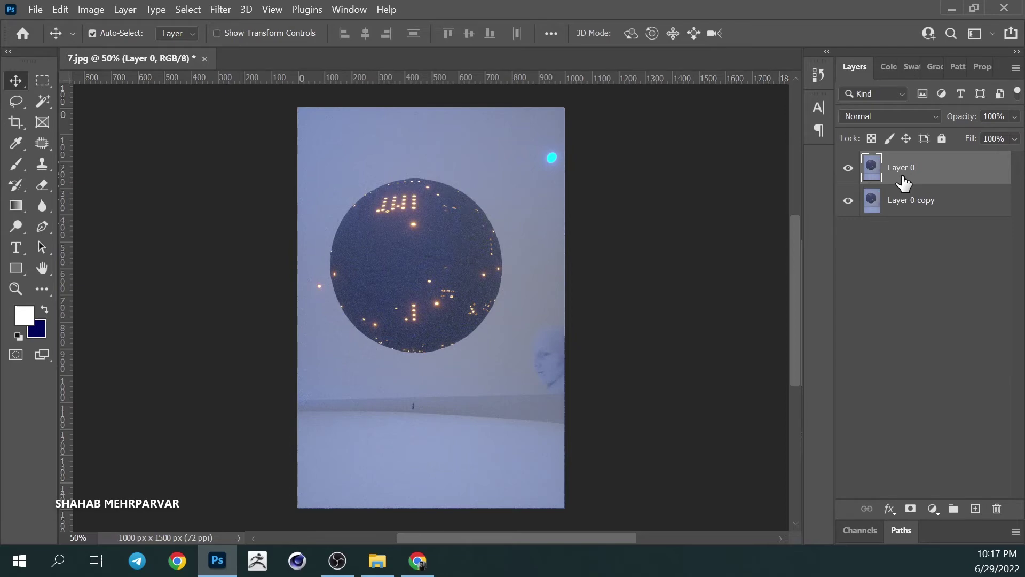
- Try Hue/Saturation with Cyans saturation at -100, then cancel without applying
key("ctrl+u")
left_click(633, 159)
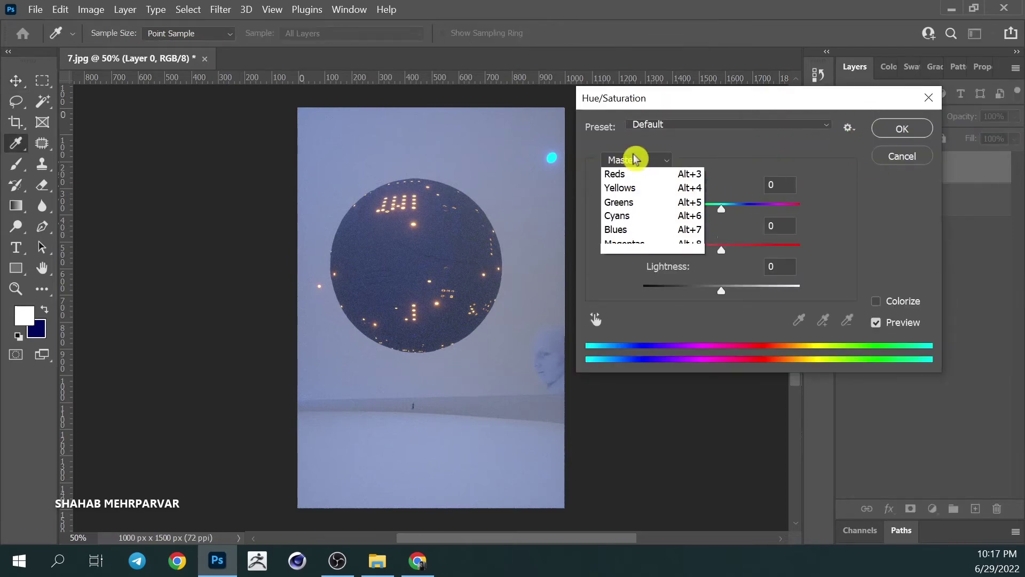
left_click(662, 228)
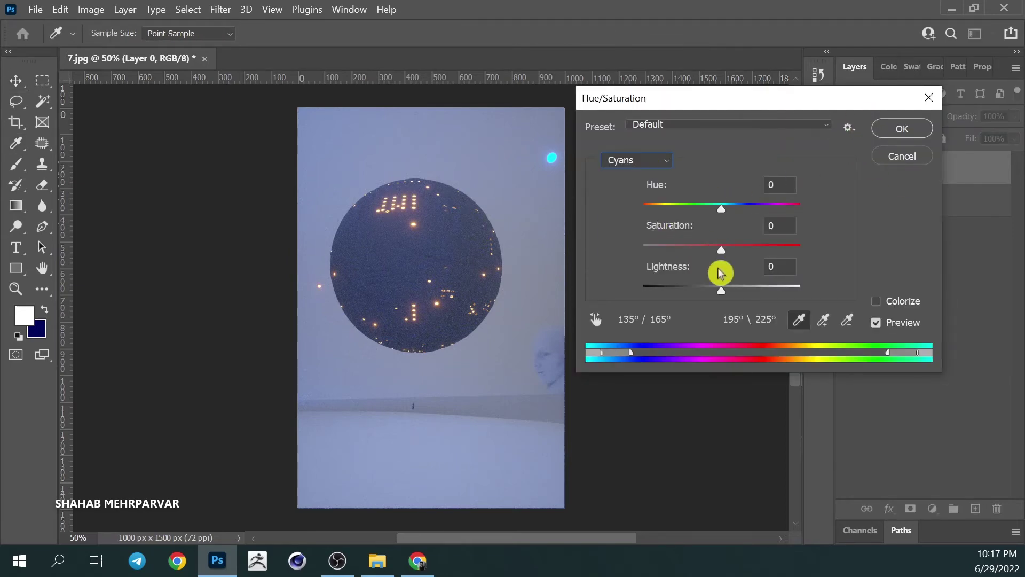
mouse_move(722, 251)
left_mouse_down()
mouse_move(654, 251)
mouse_move(801, 245)
mouse_move(549, 255)
left_mouse_up()
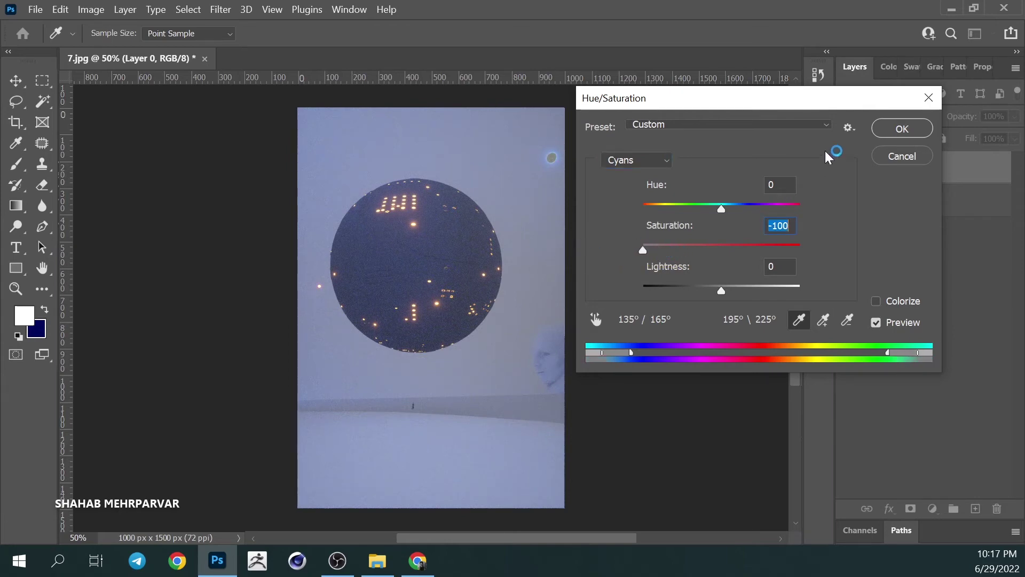
left_click(903, 160)
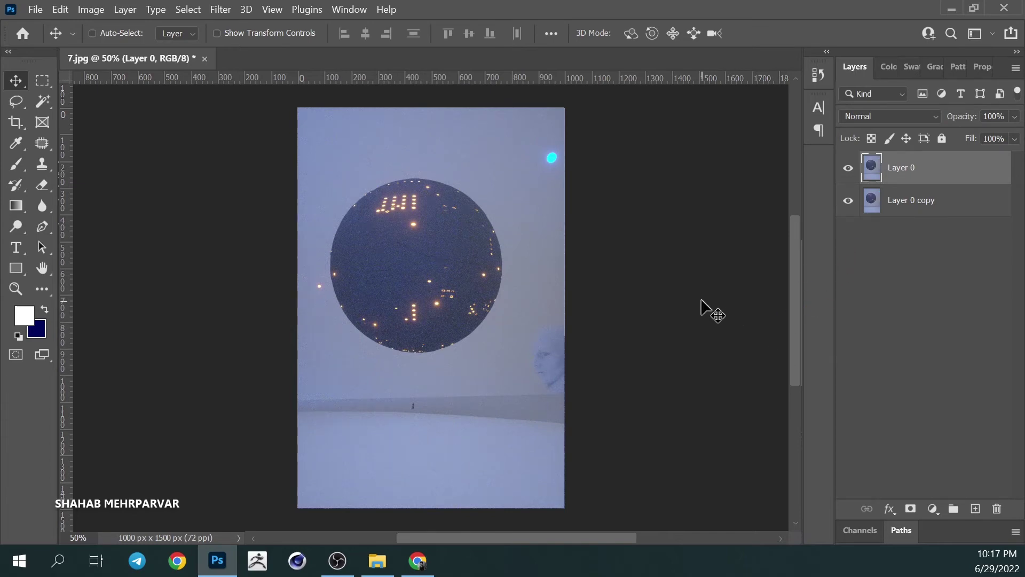
- Lasso the pale ground below the sphere and set its Hue/Saturation saturation to -34
left_click(16, 101)
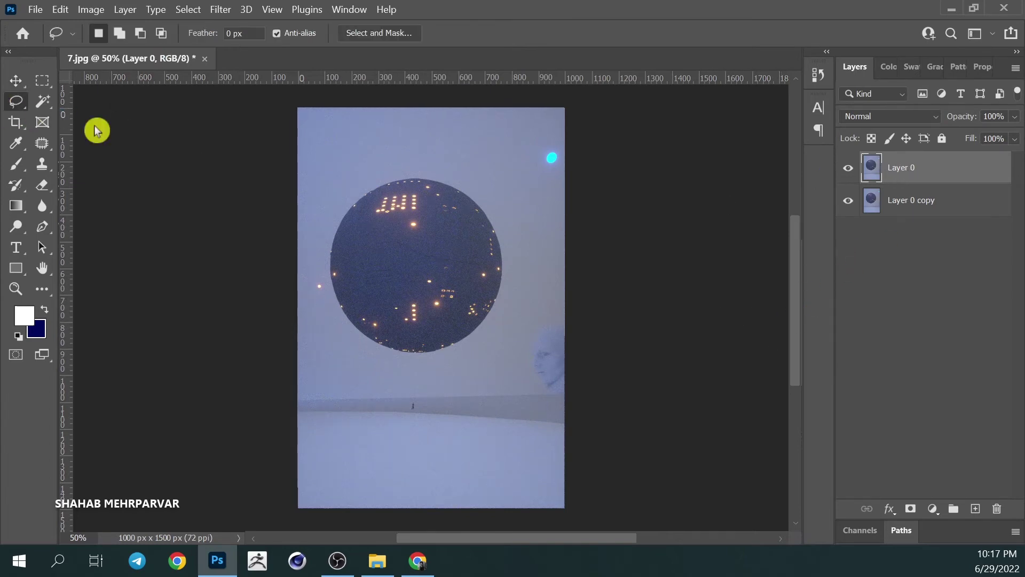
mouse_move(648, 238)
left_mouse_down()
mouse_move(205, 424)
mouse_move(644, 262)
left_mouse_up()
left_click_drag(651, 268, 671, 274)
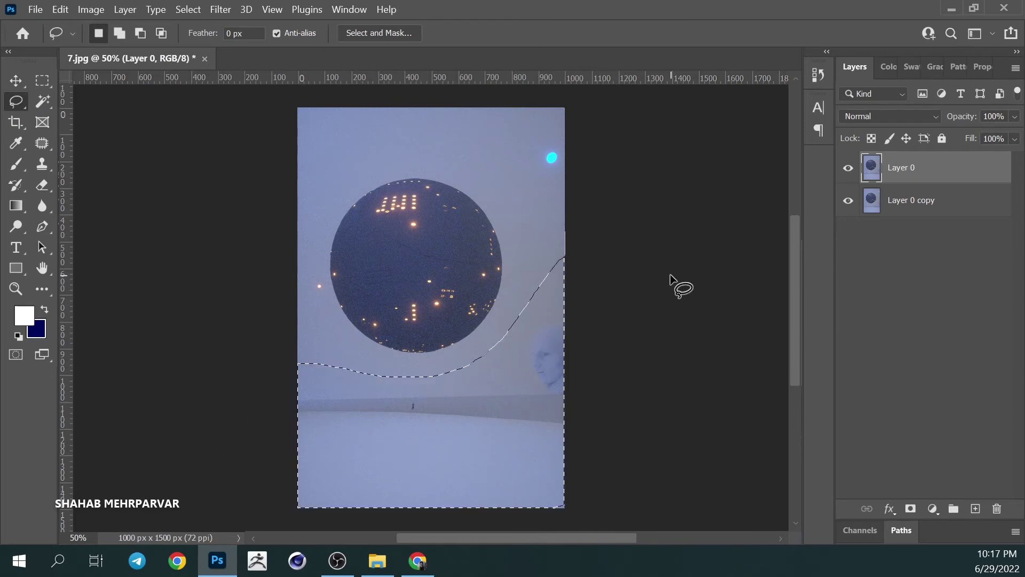
key("ctrl+u")
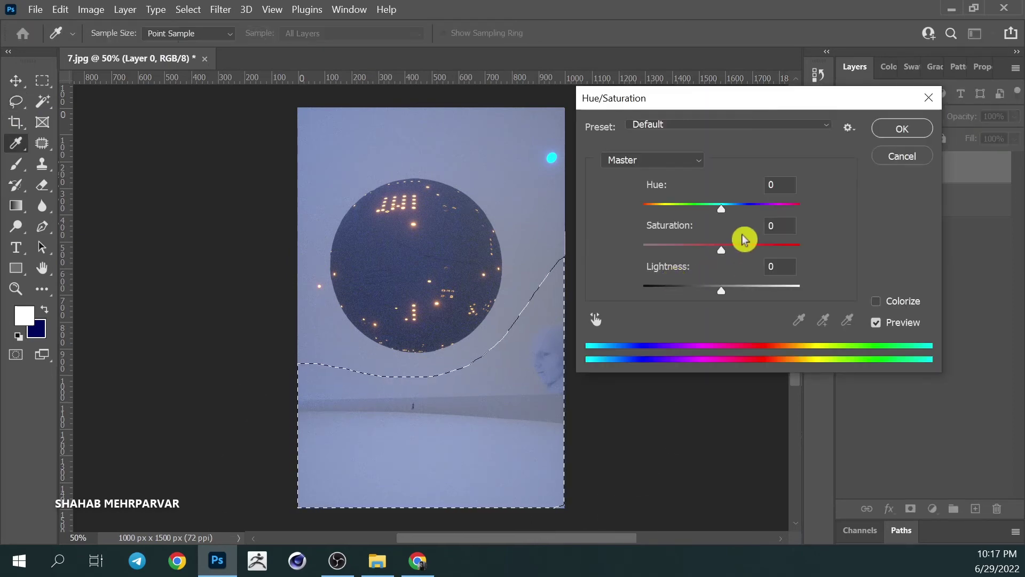
left_click_drag(722, 249, 697, 249)
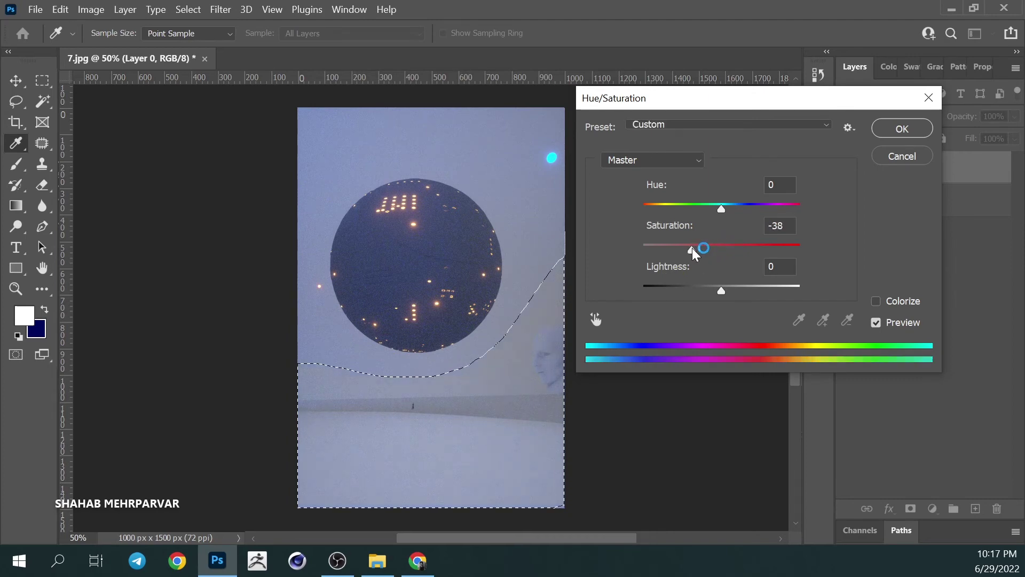
left_click_drag(697, 248, 685, 249)
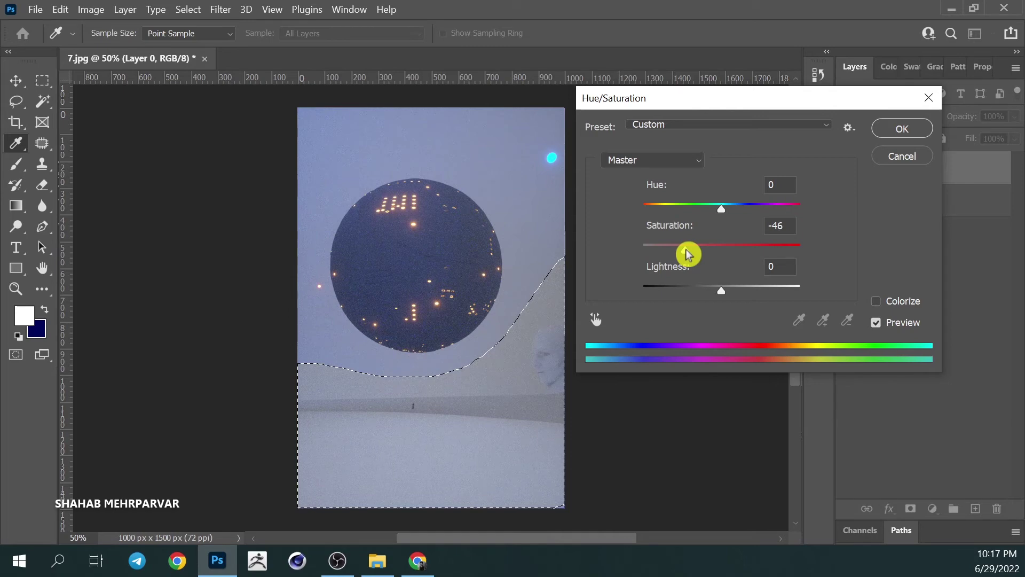
left_click_drag(687, 251, 700, 255)
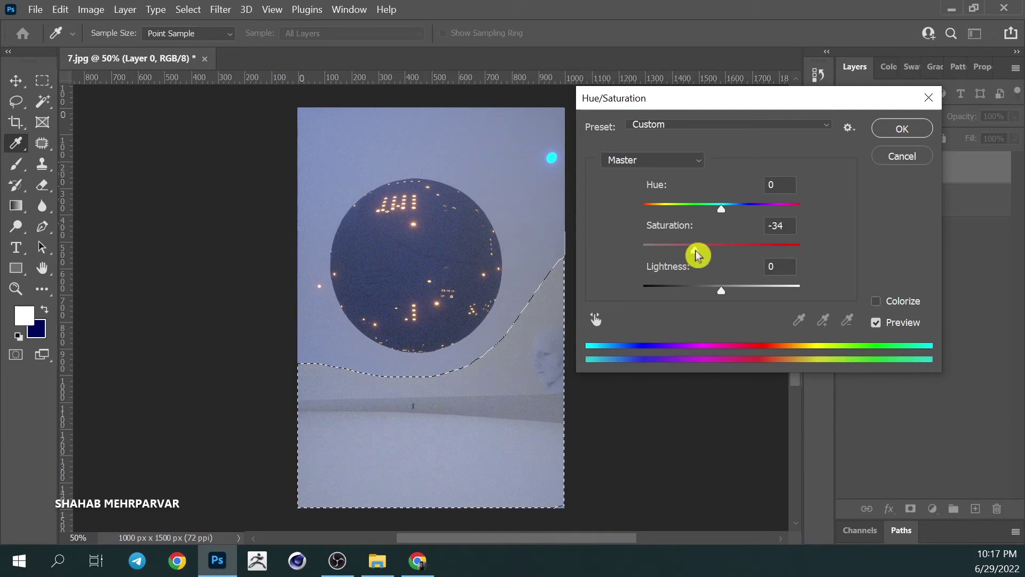
left_click(907, 130)
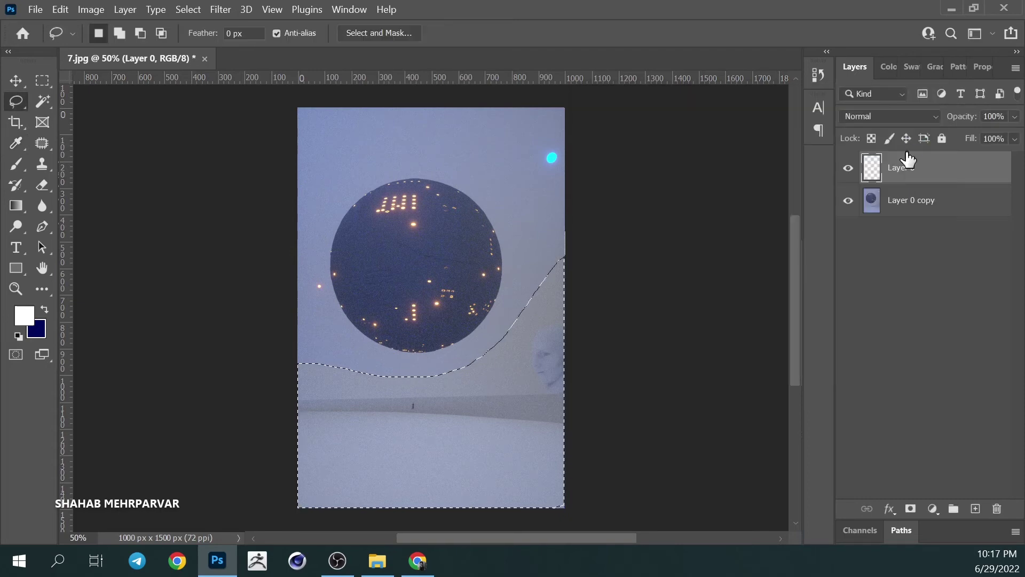
- Deselect and softly erase Layer 0 around the sphere with a 55%-opacity eraser
key("ctrl+d")
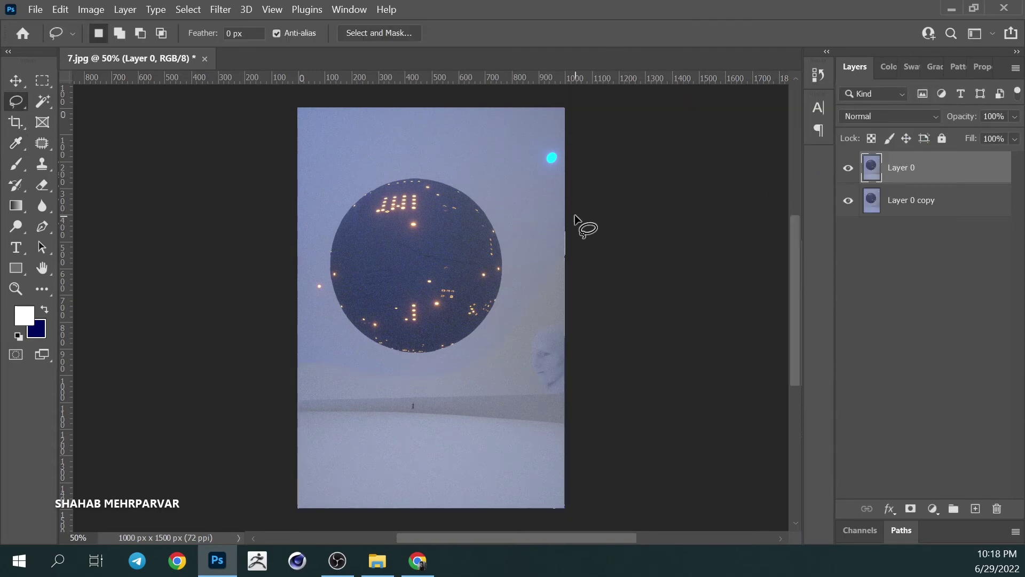
left_click(43, 186)
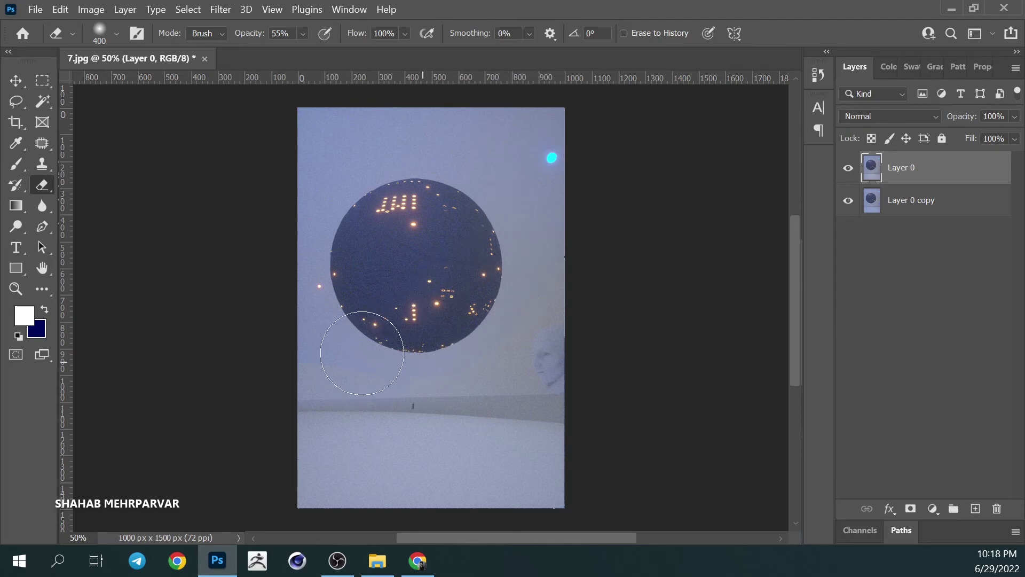
left_click_drag(265, 319, 302, 346)
left_click(517, 233)
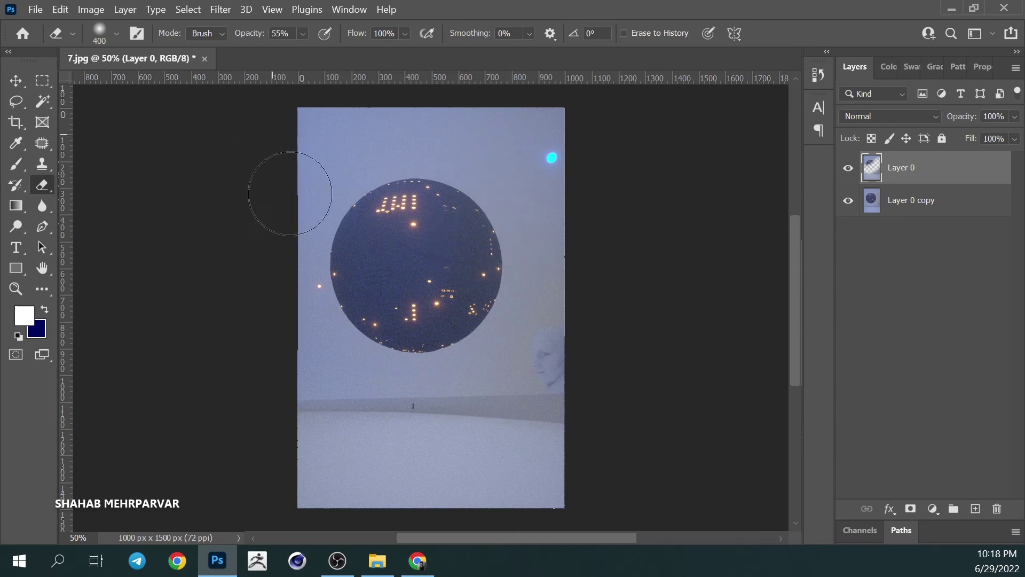
- Fit the canvas on screen and select both Layer 0 copy and Layer 0
key("ctrl+0")
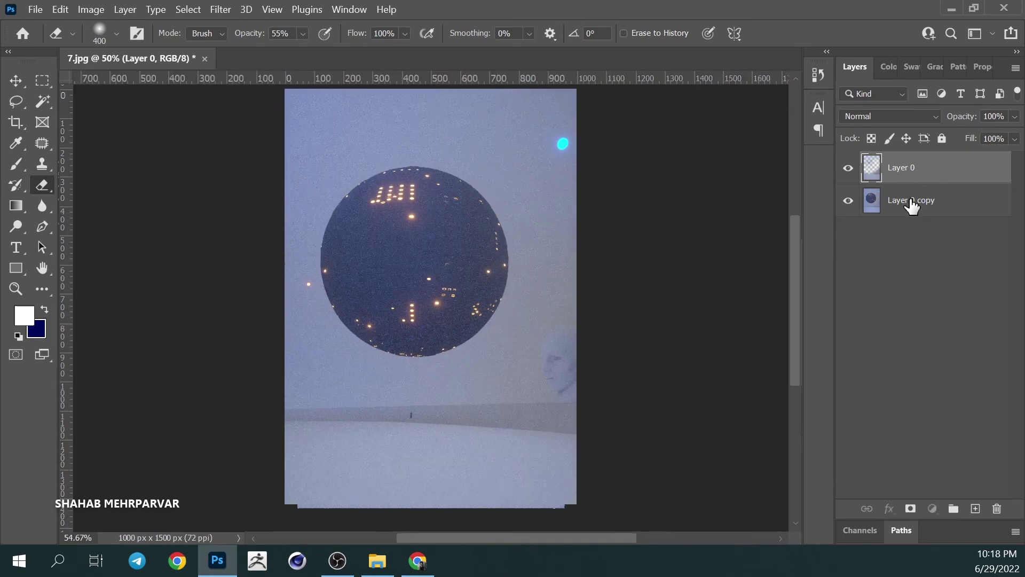
left_click(912, 202)
left_click(909, 180, "shift")
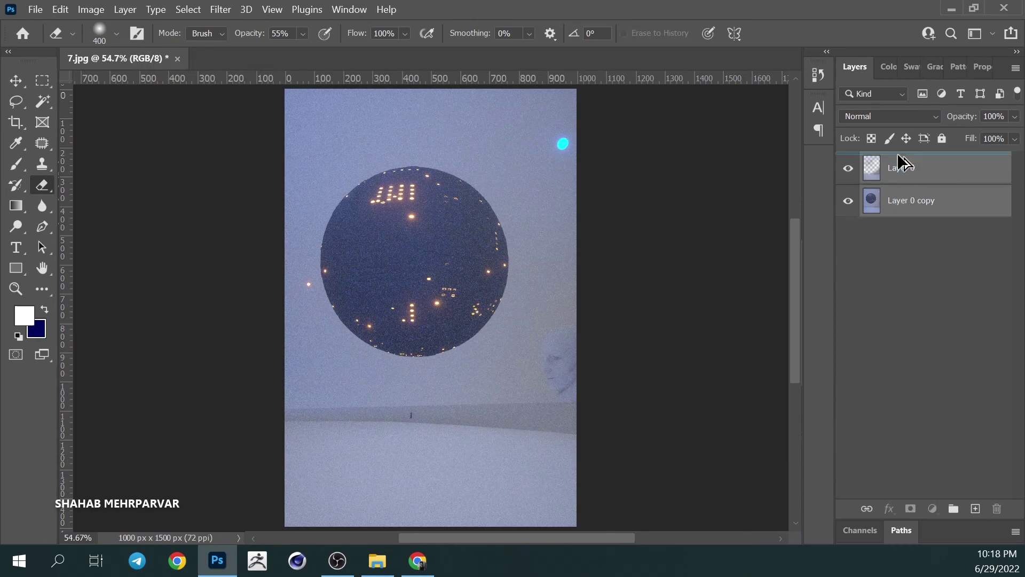
- Duplicate both layers, merge the copies into Layer 0 copy 2, and open Hue/Saturation
key("ctrl+j")
left_click_drag(897, 156, 893, 160)
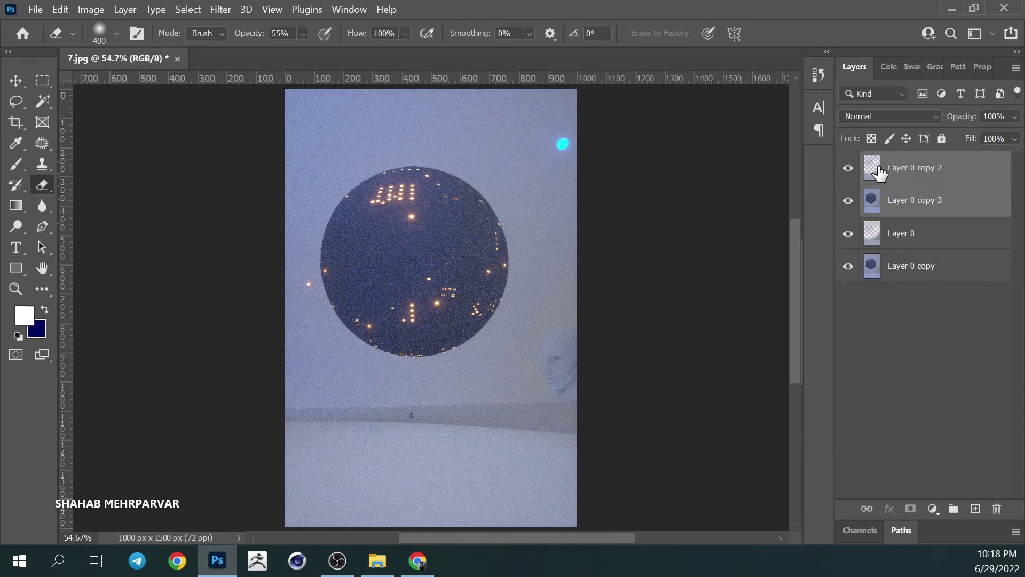
key("ctrl+e")
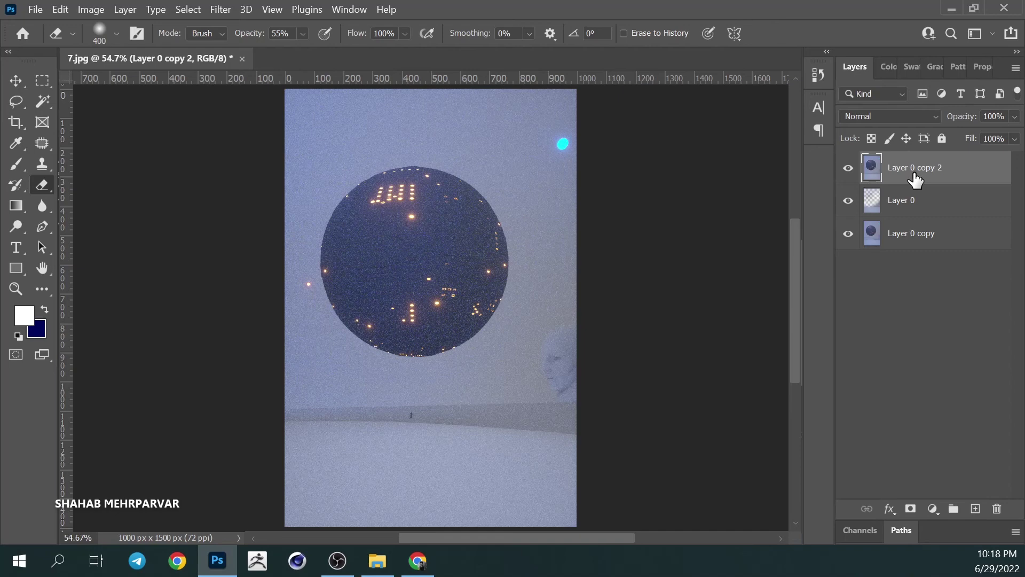
key("ctrl+u")
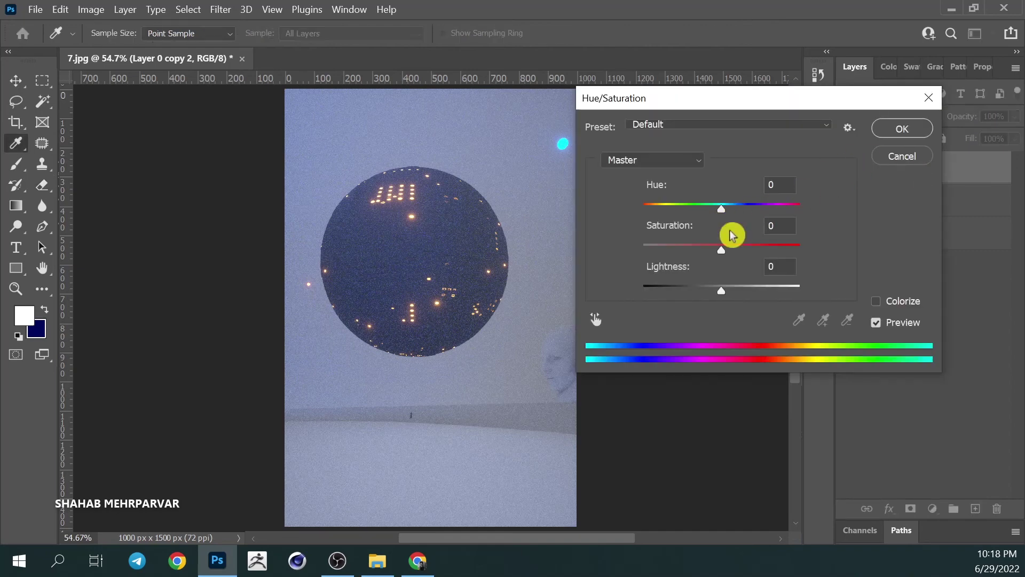
- Test Cyans saturation at -100 in Hue/Saturation, then undo it back to 0
left_click_drag(724, 256, 721, 250)
left_click_drag(660, 163, 675, 240)
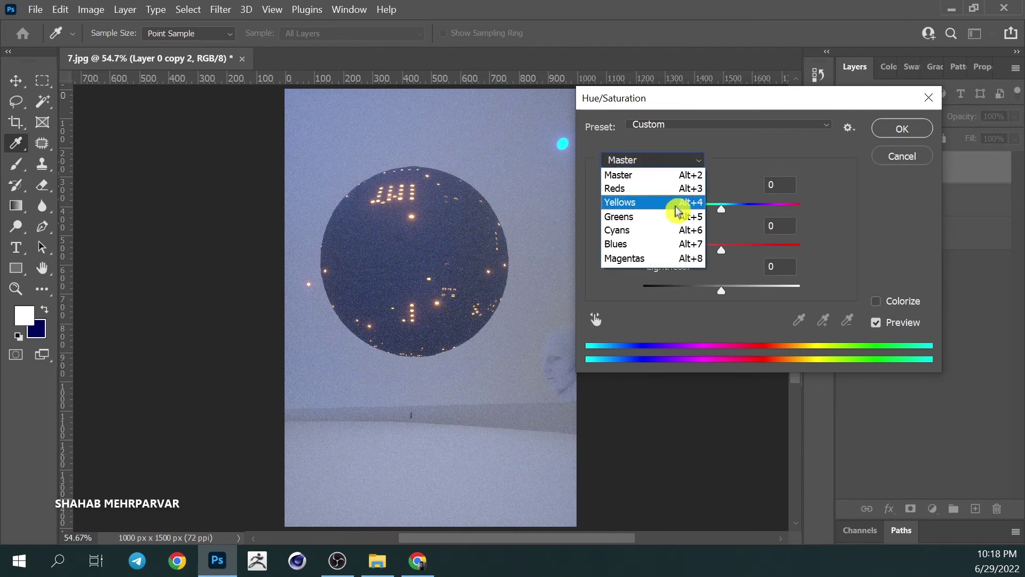
left_click(676, 240)
left_click_drag(722, 250, 651, 249)
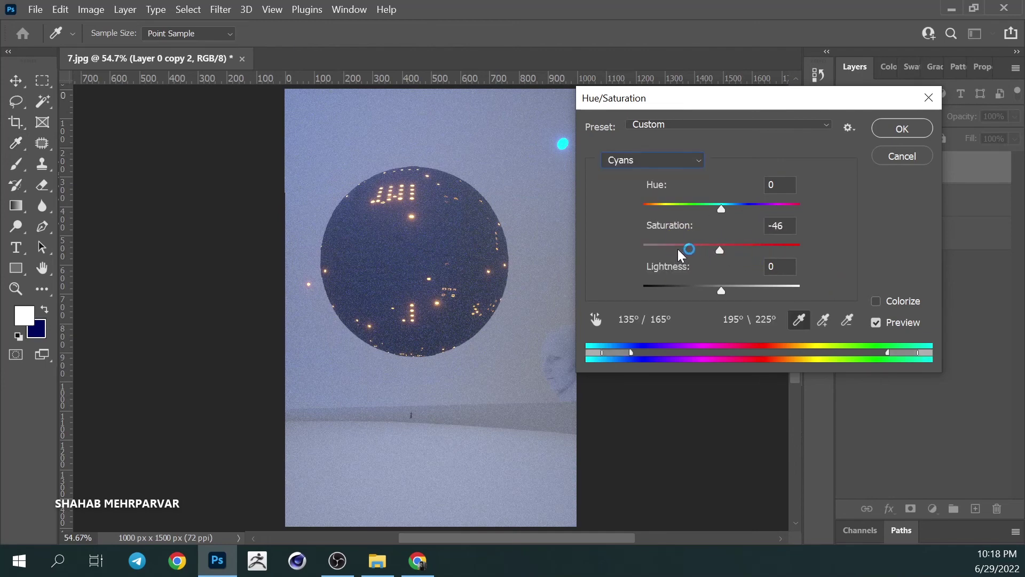
key("ctrl+z")
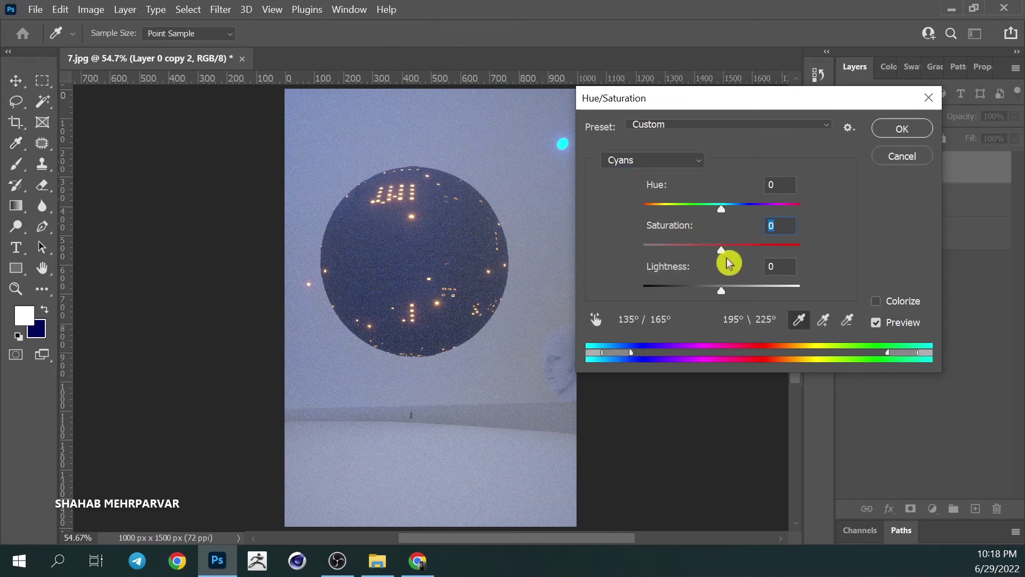
- Test Magentas saturation from -100 to +100, undo it, and close the dialog
left_click(657, 163)
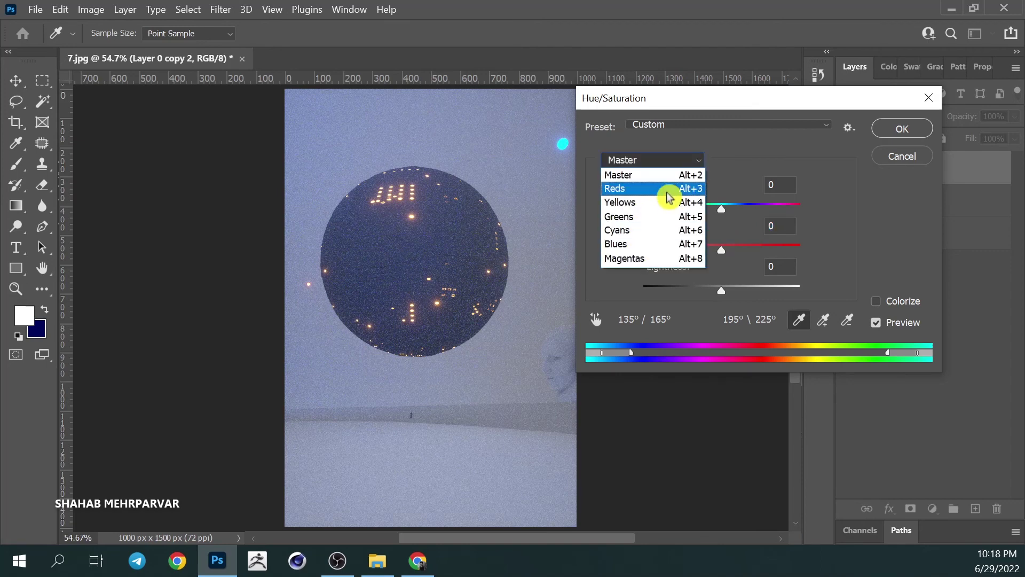
left_click(678, 254)
mouse_move(715, 249)
left_mouse_down()
mouse_move(570, 251)
mouse_move(918, 237)
mouse_move(565, 240)
left_mouse_up()
key("ctrl+z")
left_click(903, 157)
- Apply Levels with inputs 26, 1.00 and 224 to Layer 0 copy 2, then save as 7.psd
key("e")
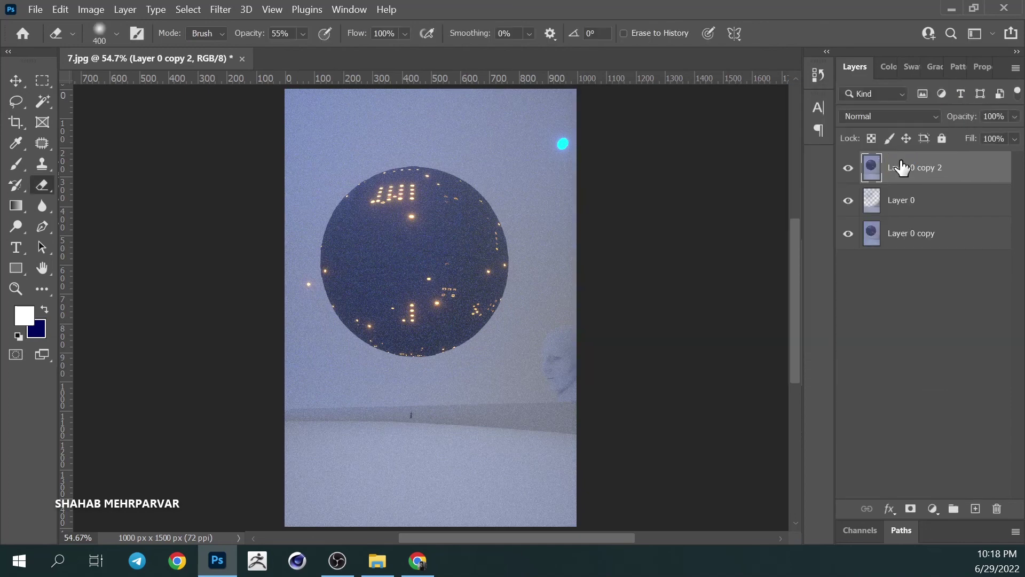
key("ctrl+l")
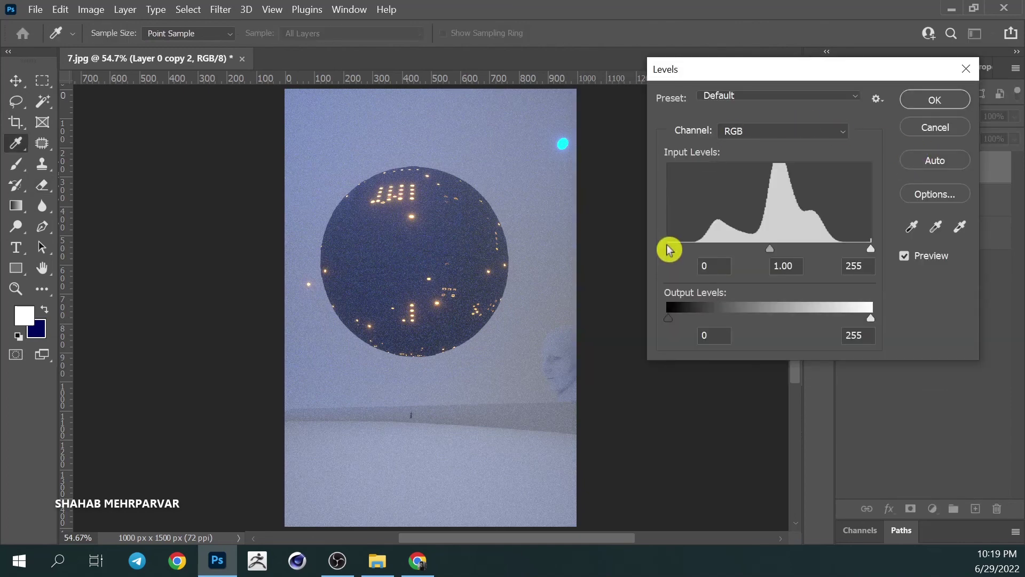
left_click_drag(668, 249, 689, 250)
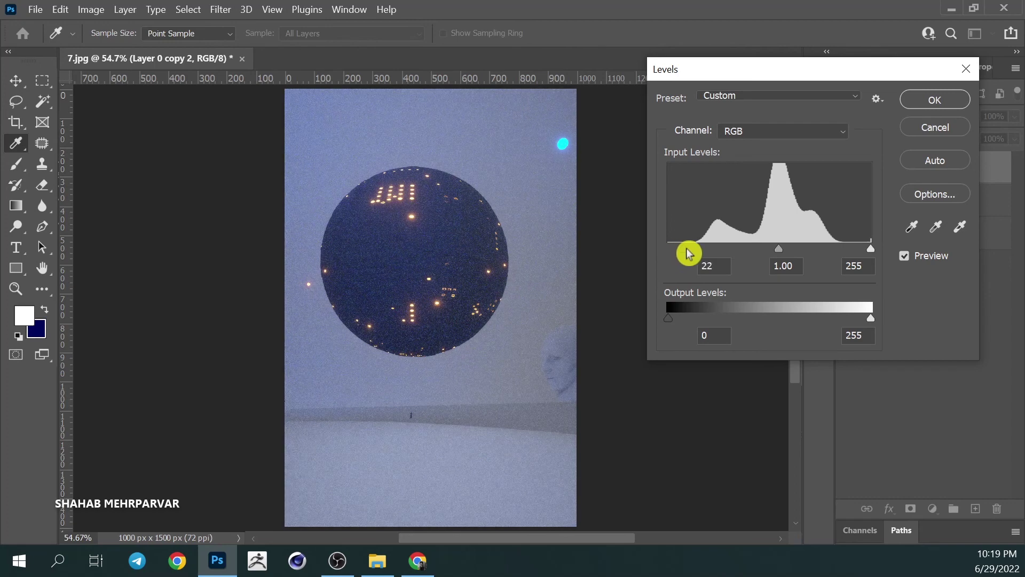
left_click_drag(688, 253, 689, 249)
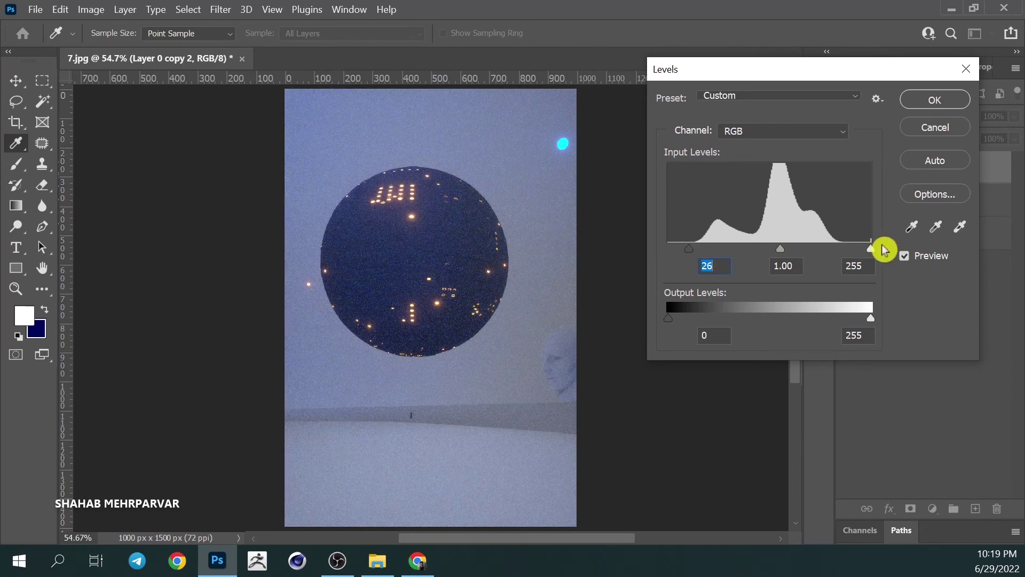
left_click_drag(871, 249, 840, 253)
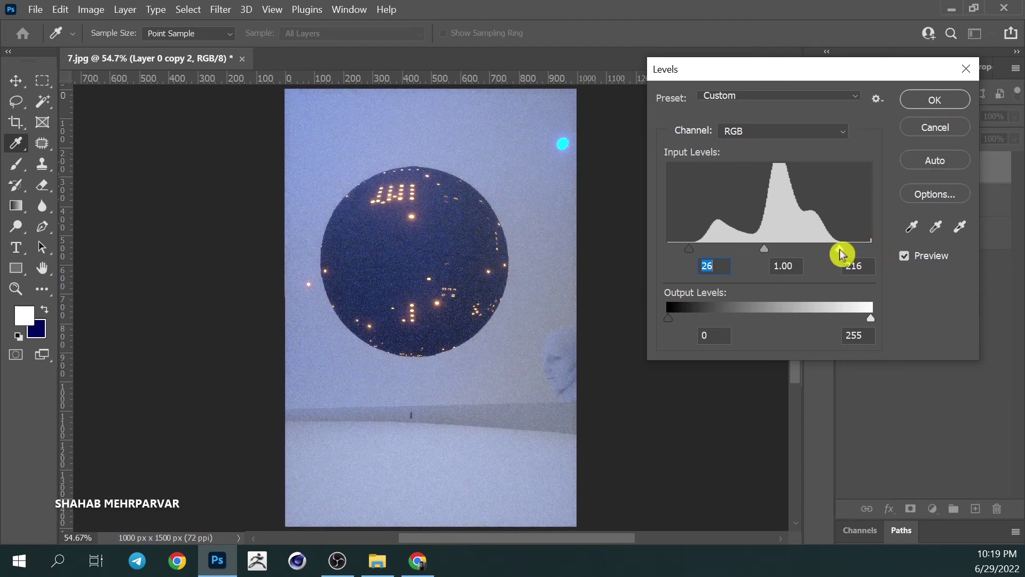
left_click_drag(841, 253, 847, 249)
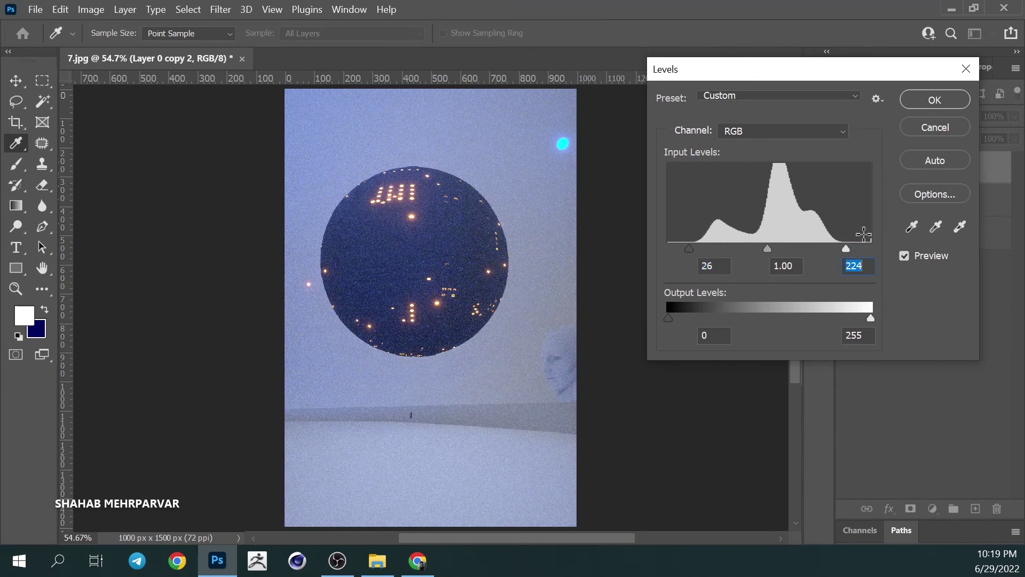
key("Return")
key("e")
key("ctrl+shift+s")
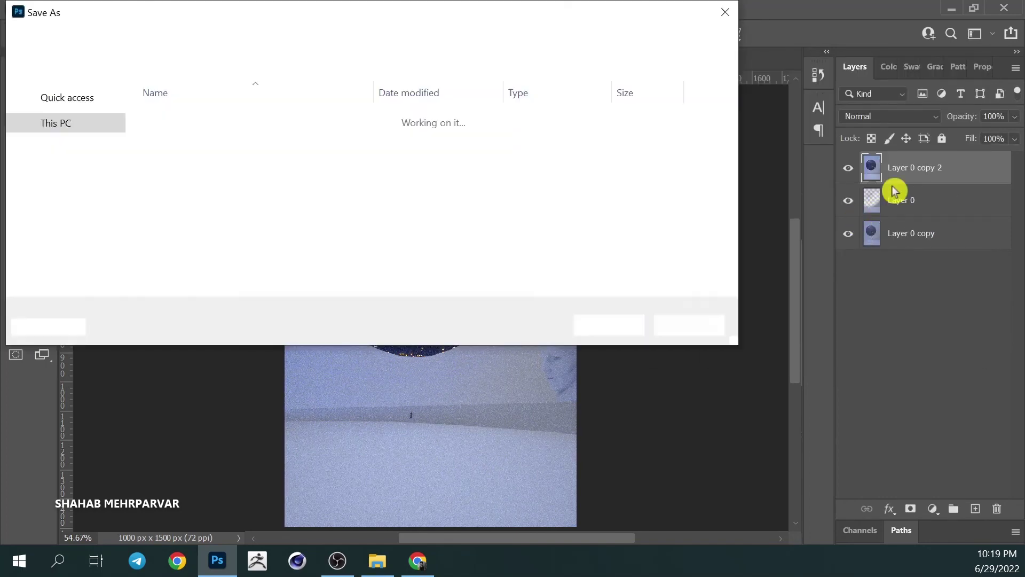
left_click(612, 330)
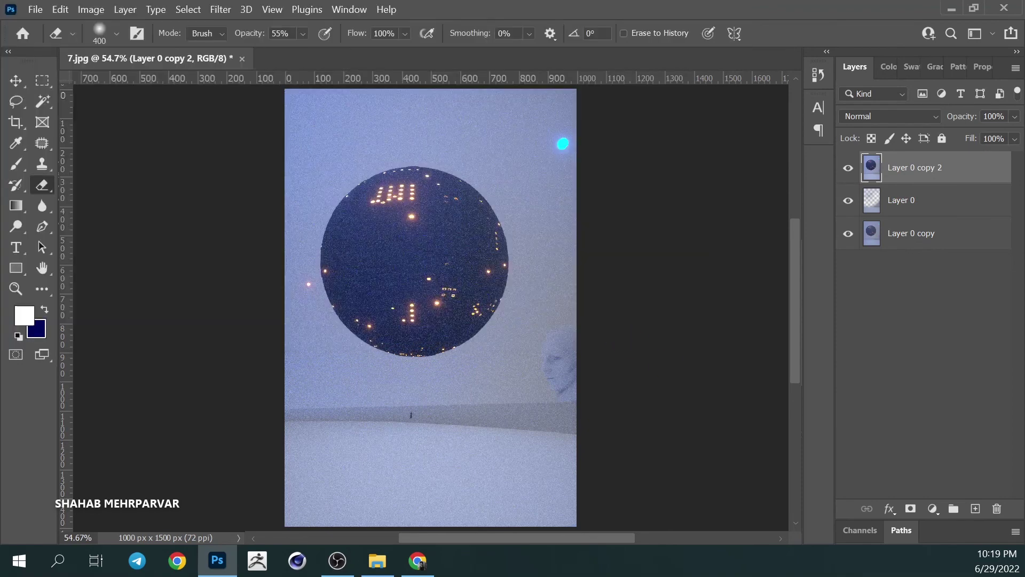